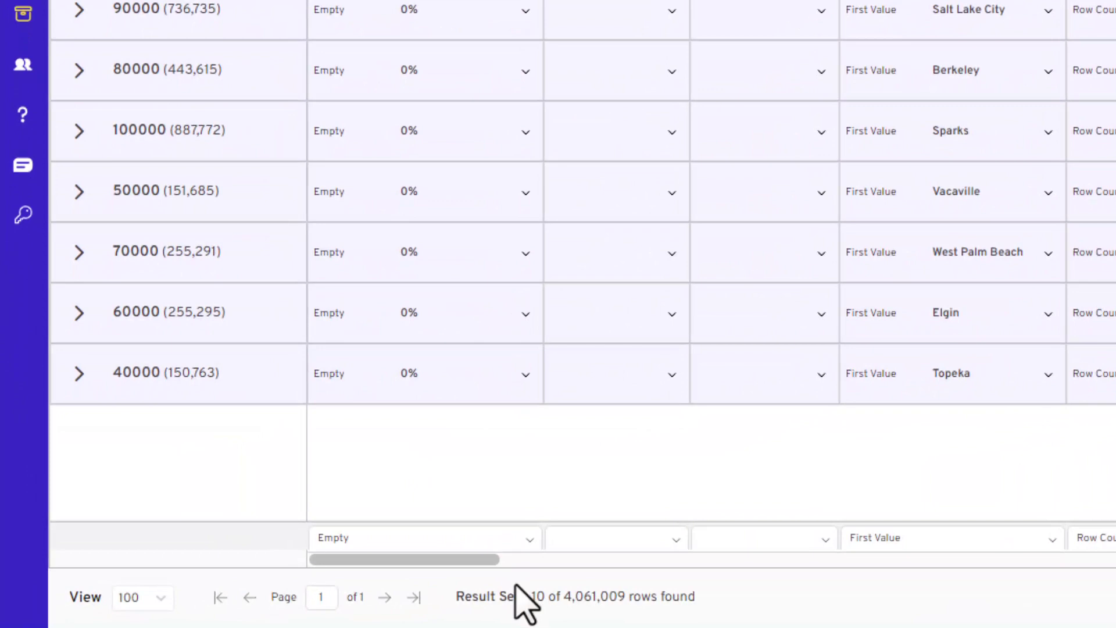
Step: Note the 4,061,009-row count, then reset the sheet to remove grouping and aggregations
{"action": "left_click_drag", "start_coordinate": [702, 600], "coordinate": [447, 588]}
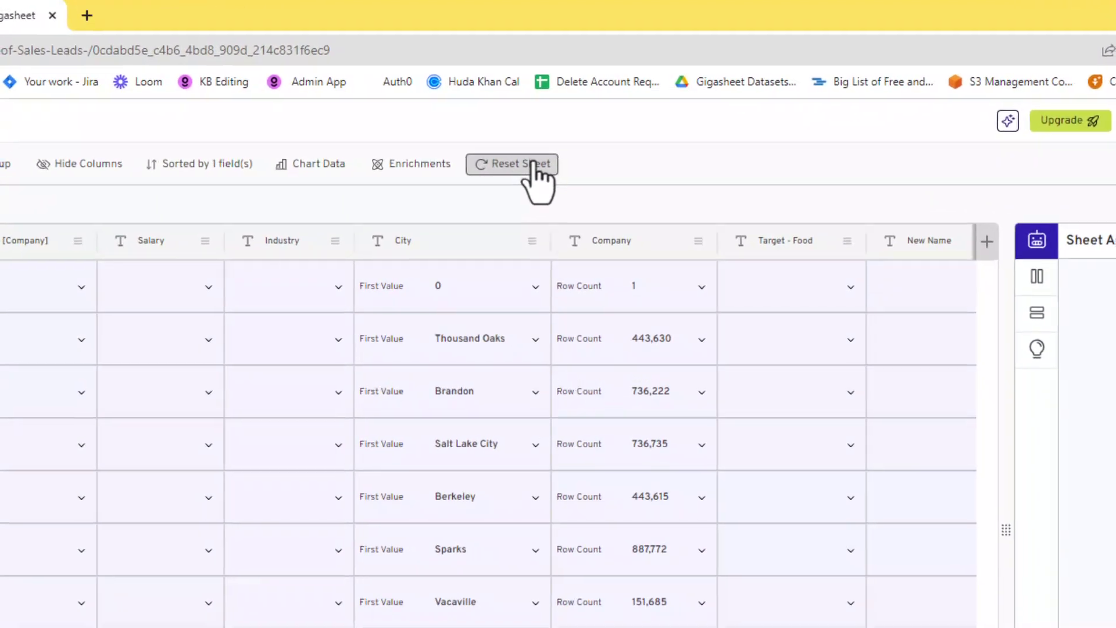
{"action": "left_click", "coordinate": [568, 105]}
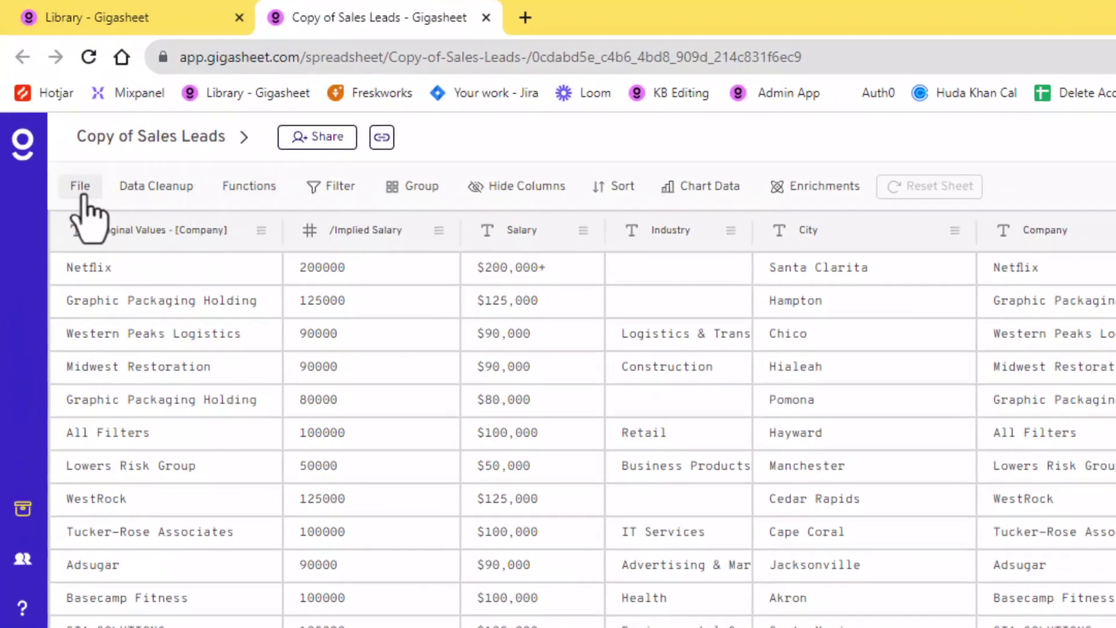
Step: Export the whole Copy of Sales Leads sheet as a single CSV file
{"action": "left_click", "coordinate": [46, 107]}
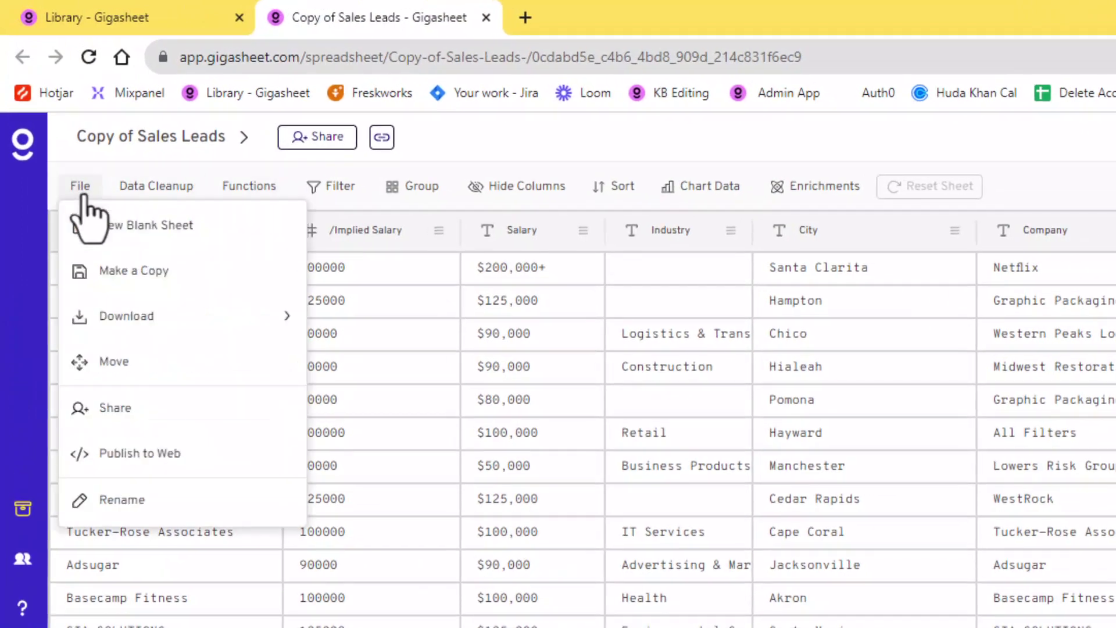
{"action": "mouse_move", "coordinate": [126, 316]}
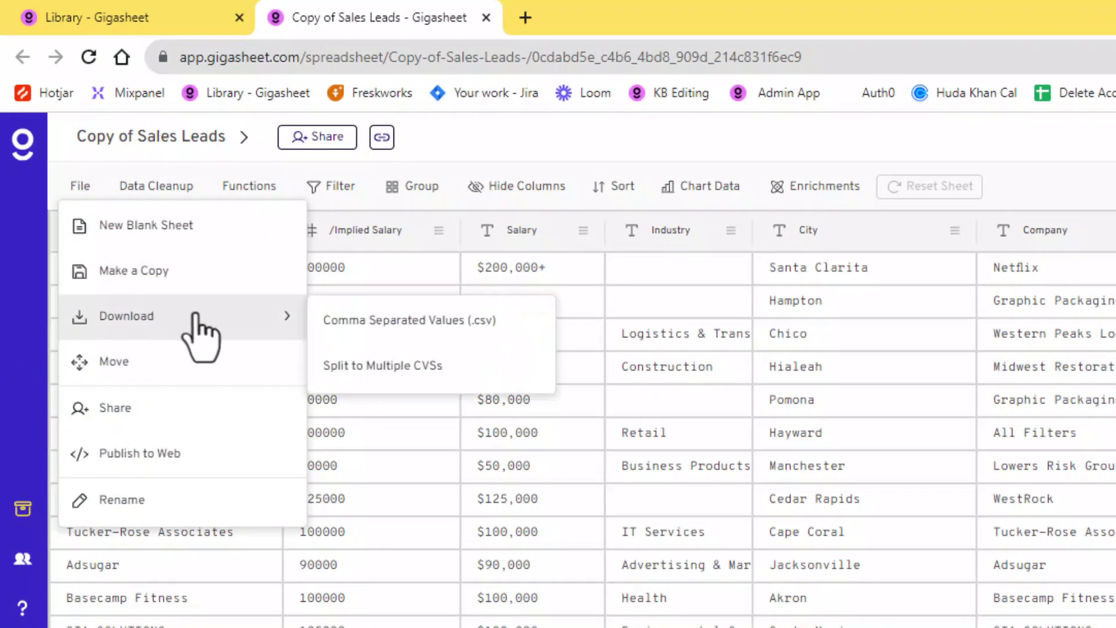
{"action": "left_click", "coordinate": [381, 331]}
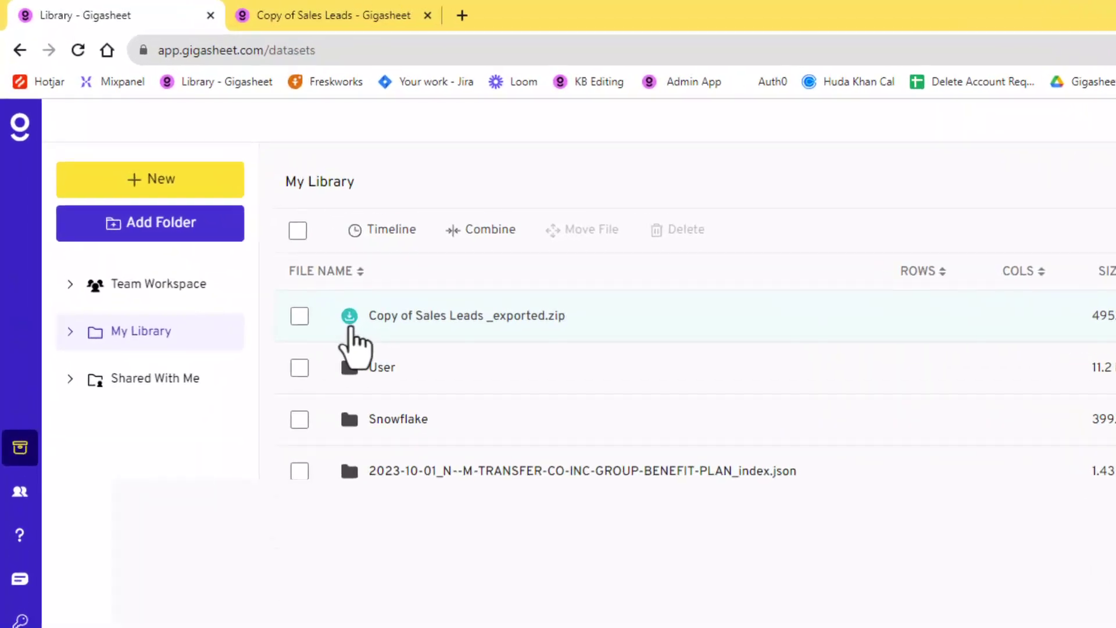
Step: Show Chrome's recent downloads to check Copy of Sales Leads _exported.zip progress
{"action": "left_click", "coordinate": [1009, 51]}
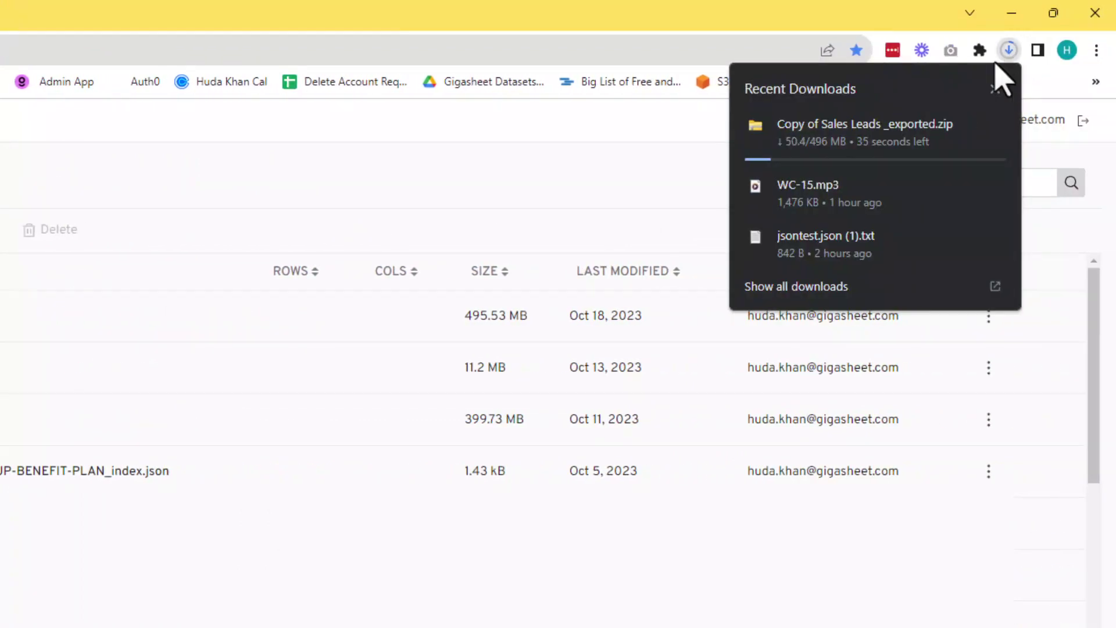